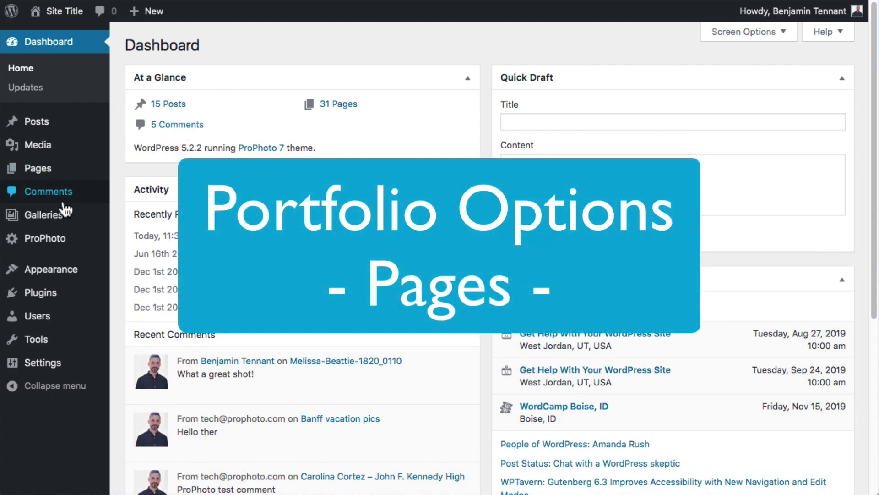
- Open the Engagements gallery for editing from the All Galleries list
{"action": "mouse_move", "coordinate": [58, 218]}
{"action": "left_click", "coordinate": [132, 219]}
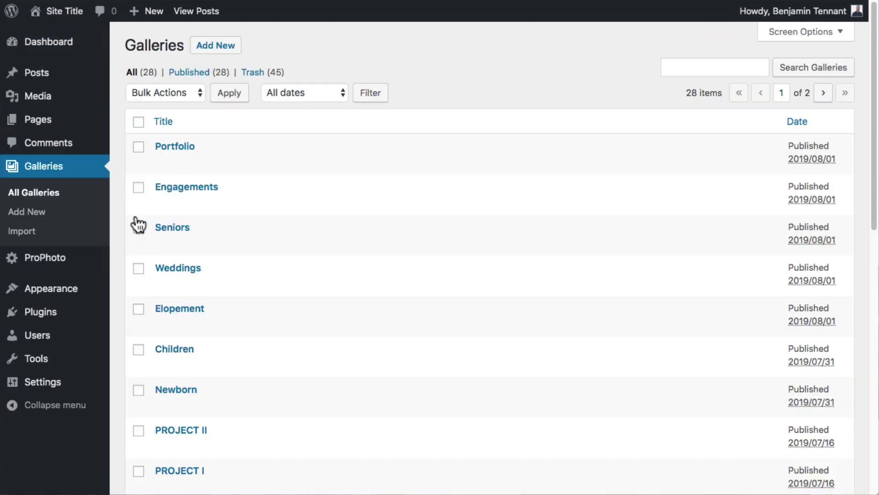
{"action": "left_click", "coordinate": [201, 192]}
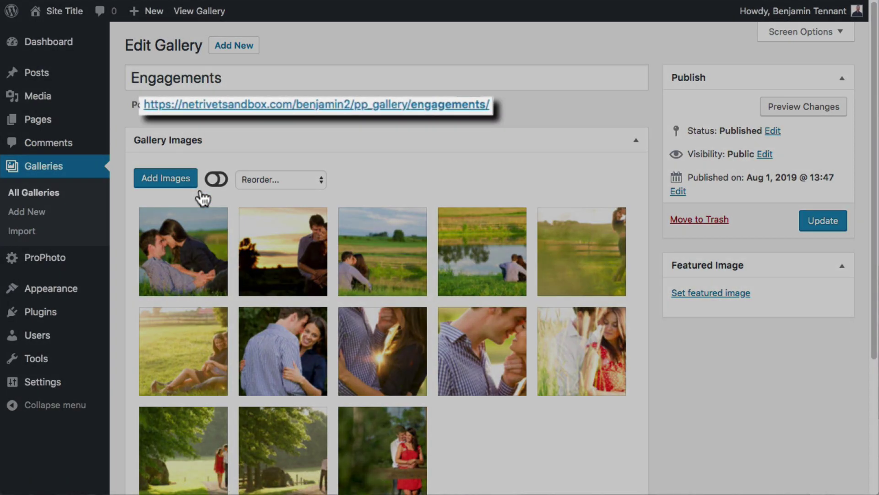
- View the Engagements gallery's live page and flip its slideshow forward and back
{"action": "left_click", "coordinate": [341, 106]}
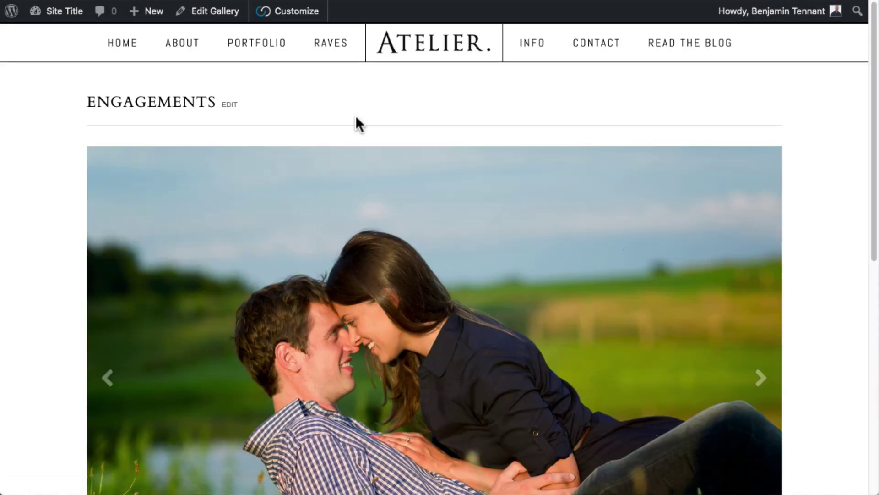
{"action": "left_click", "coordinate": [765, 381]}
{"action": "left_click", "coordinate": [764, 379]}
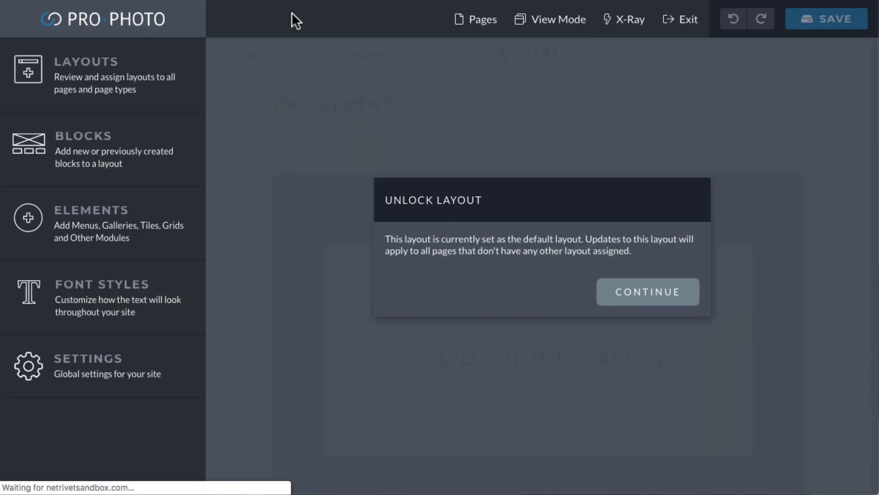
- Confirm CONTINUE on the Unlock Layout notice to unlock the default layout
{"action": "left_click", "coordinate": [655, 298]}
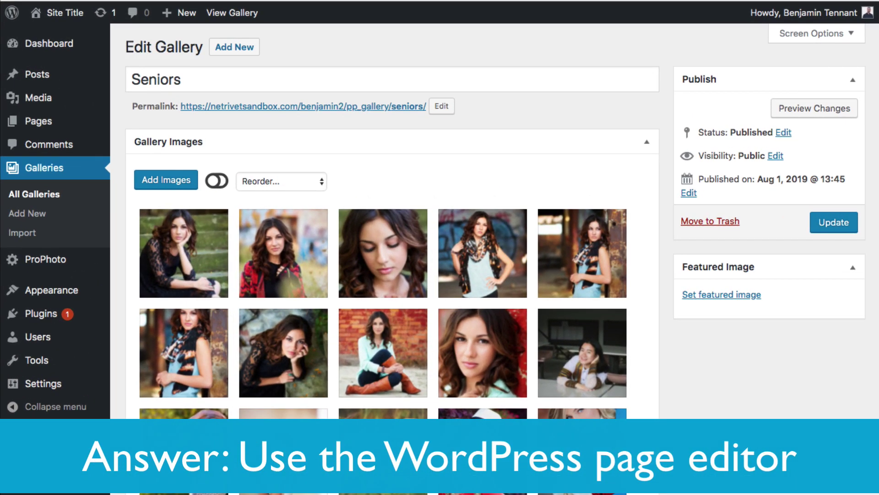
- Find the Seniors page in All Pages, checking Galleries and sorting pages by date
{"action": "mouse_move", "coordinate": [105, 131]}
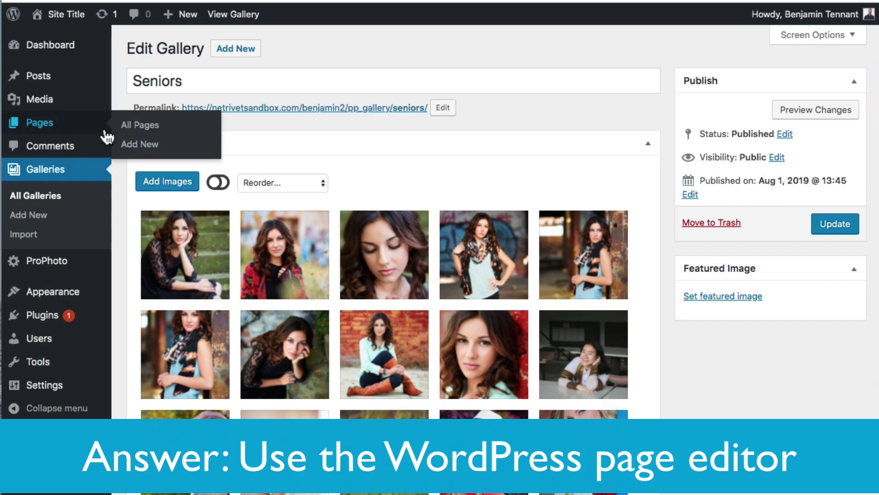
{"action": "left_click", "coordinate": [148, 130]}
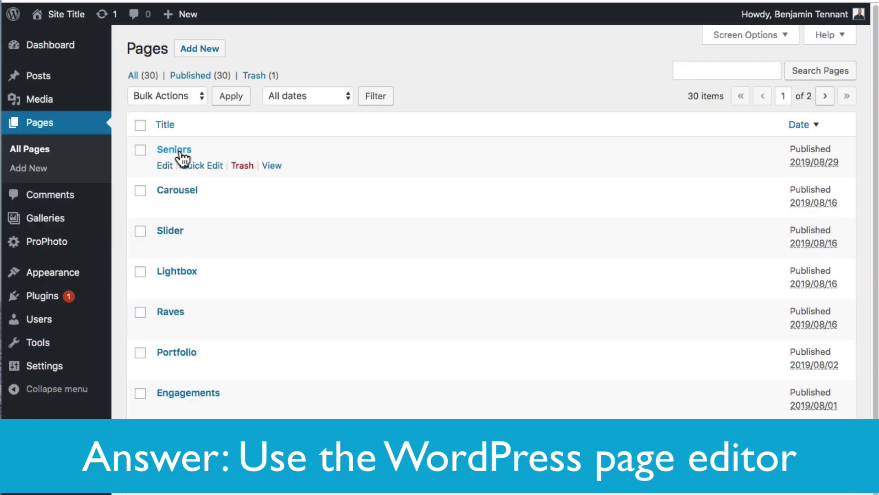
{"action": "left_click", "coordinate": [180, 154]}
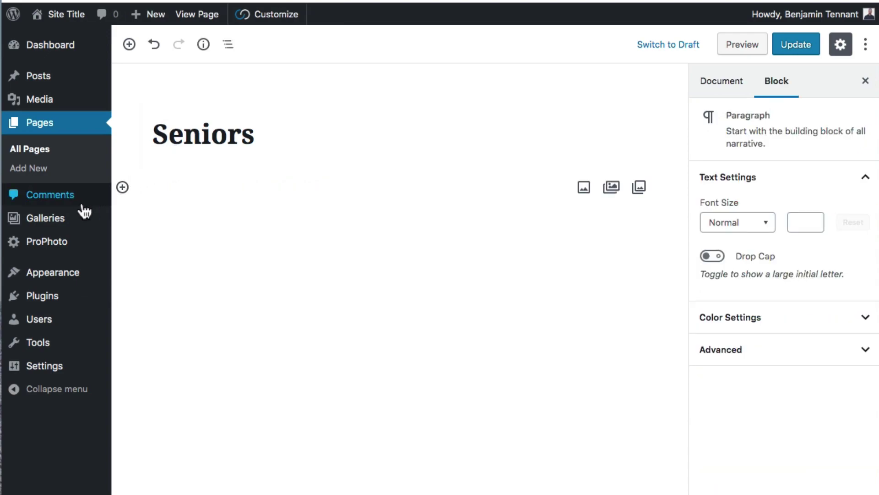
{"action": "left_click", "coordinate": [60, 223]}
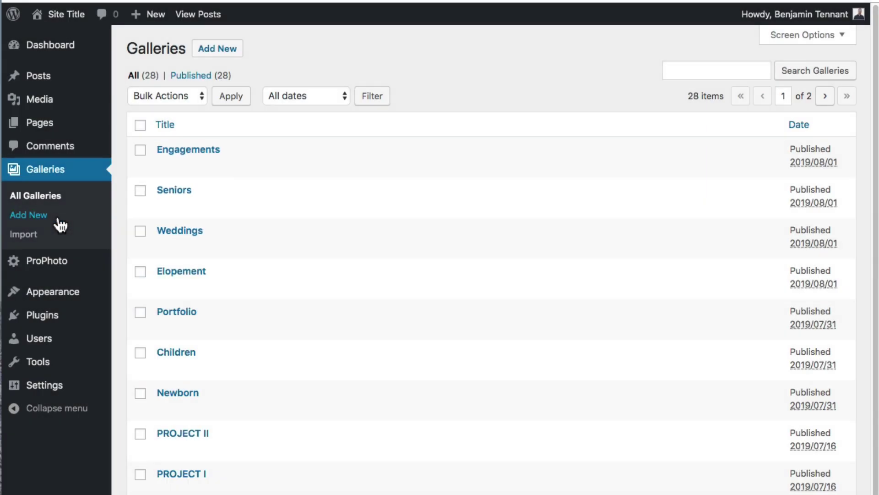
{"action": "mouse_move", "coordinate": [54, 133]}
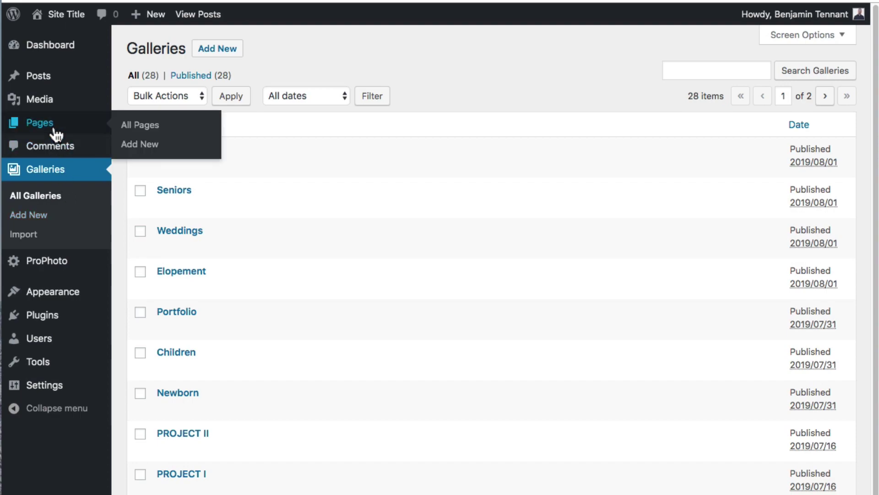
{"action": "left_click", "coordinate": [151, 133]}
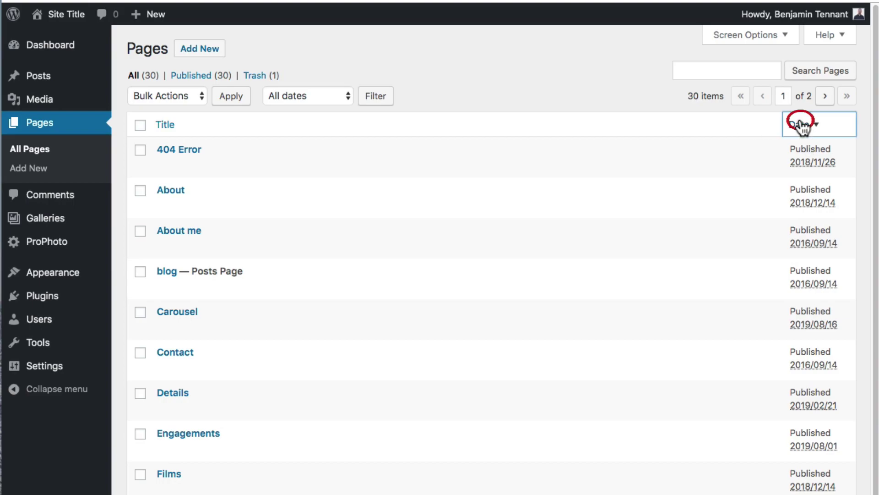
{"action": "left_click", "coordinate": [798, 126]}
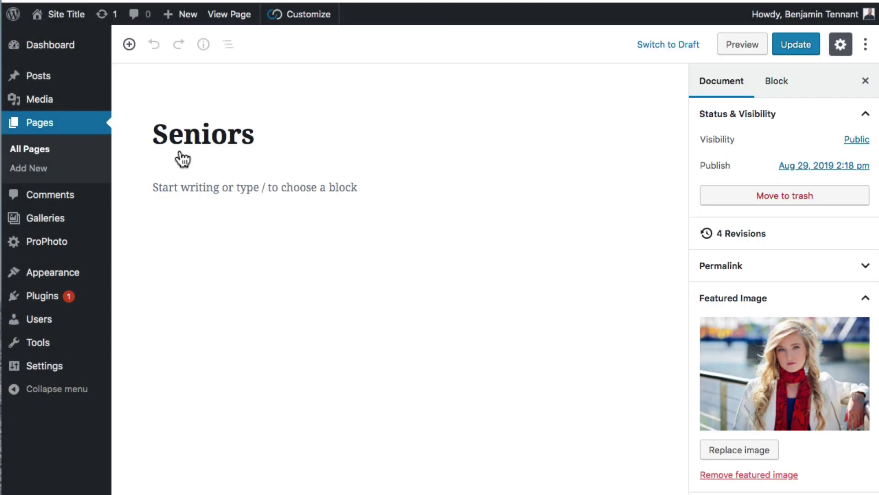
- Add a ProPhoto Gallery block showing the Seniors gallery
{"action": "left_click", "coordinate": [123, 188]}
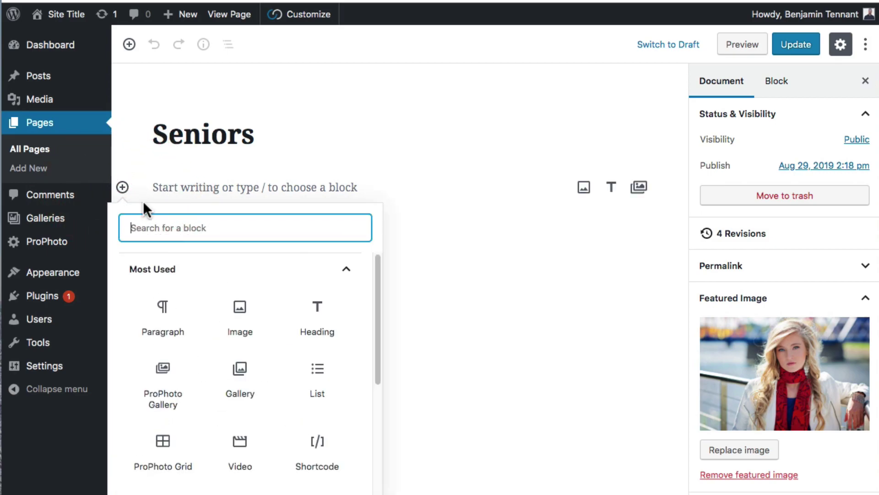
{"action": "left_click", "coordinate": [166, 383]}
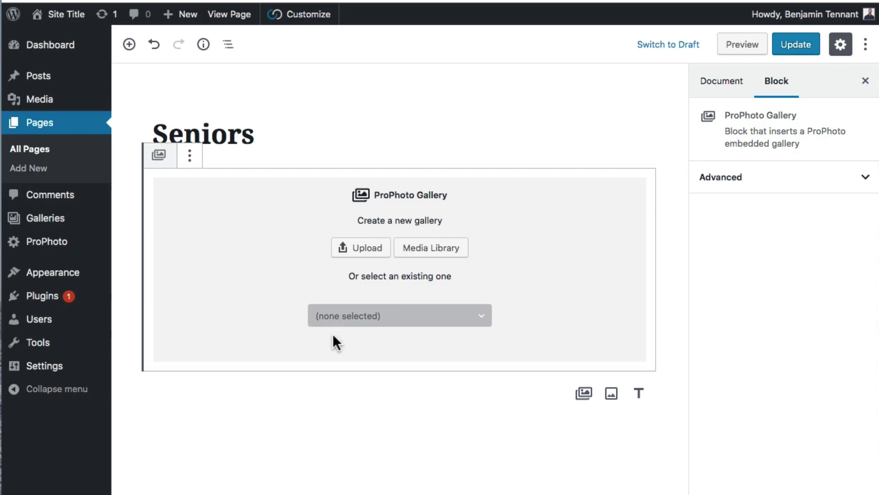
{"action": "left_click", "coordinate": [358, 316]}
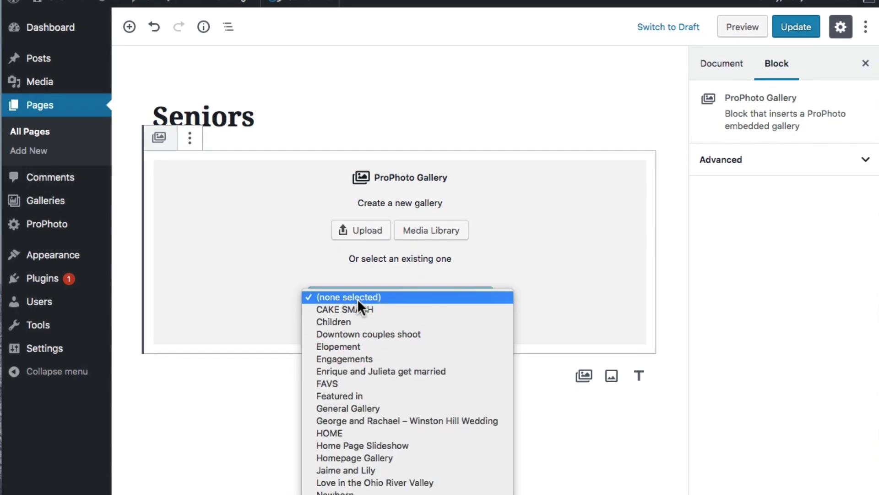
{"action": "left_click", "coordinate": [358, 478]}
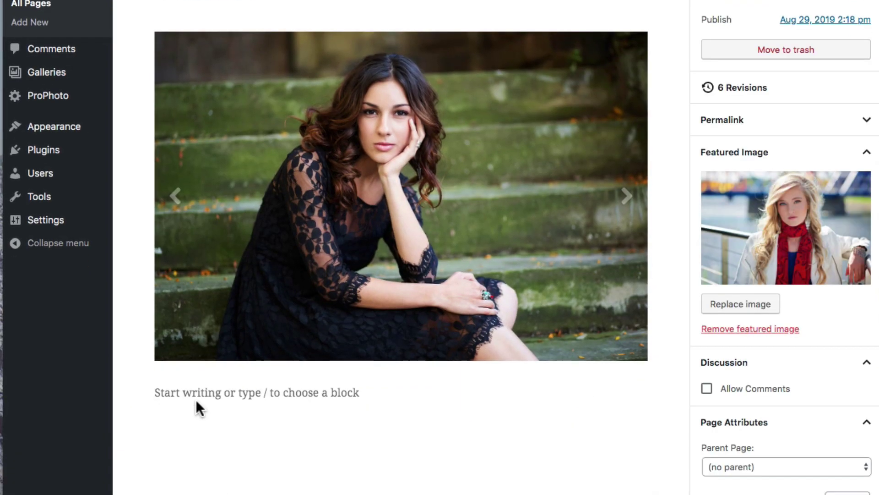
- Add a 'lorem' paragraph and move it above the gallery
{"action": "left_click", "coordinate": [196, 398]}
{"action": "type", "text": "lorem"}
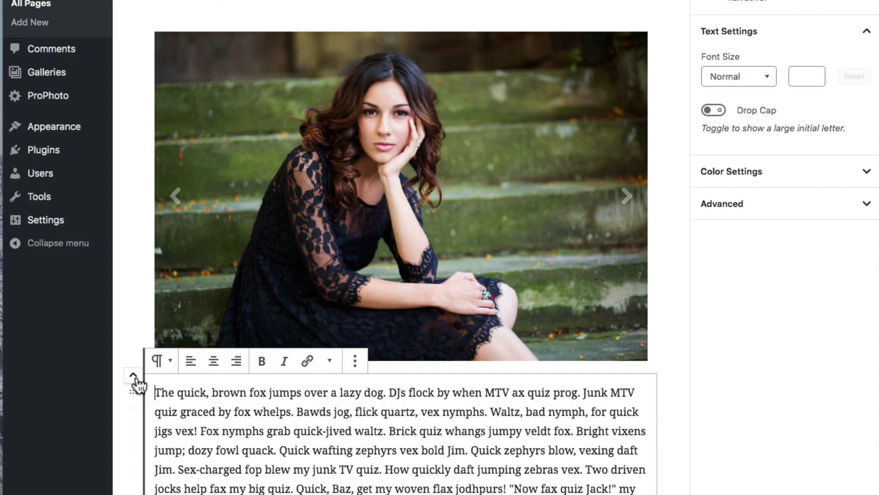
{"action": "left_click", "coordinate": [134, 380]}
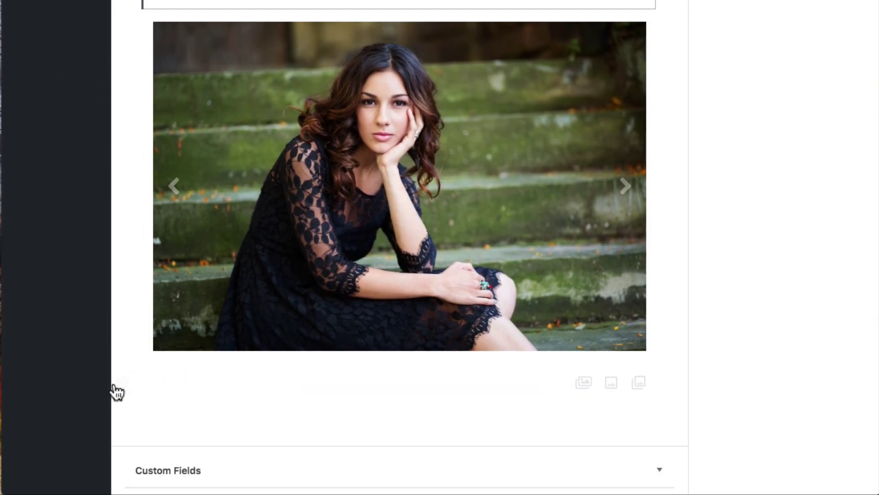
- Insert a ProPhoto Grid block below the Seniors gallery
{"action": "left_click", "coordinate": [121, 383]}
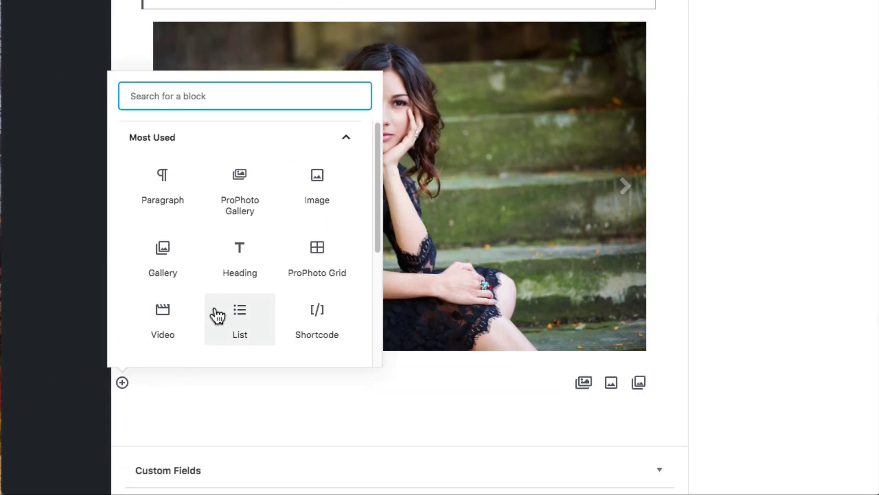
{"action": "left_click", "coordinate": [337, 271]}
{"action": "left_click", "coordinate": [334, 265]}
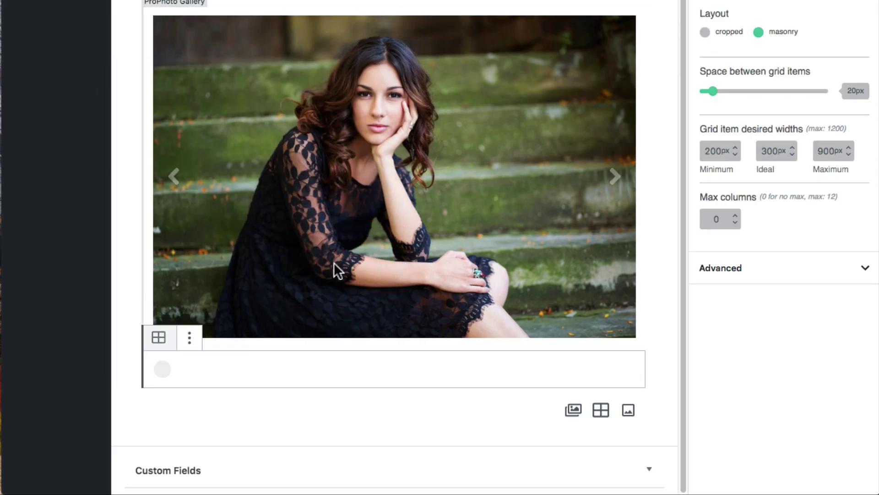
{"action": "scroll", "coordinate": [334, 264], "scroll_direction": "down", "scroll_amount": 5}
{"action": "scroll", "coordinate": [336, 266], "scroll_direction": "down", "scroll_amount": 3}
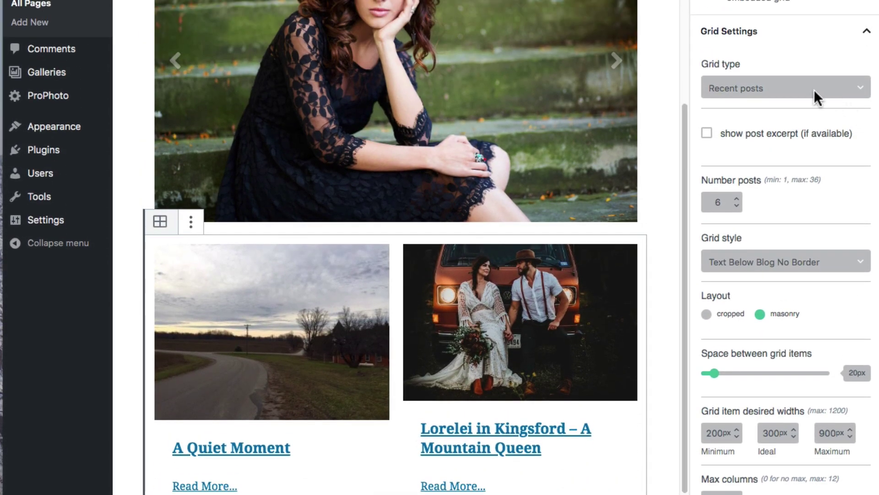
- Set the grid to show the Seniors, Weddings and Engagements galleries and update the page
{"action": "left_click", "coordinate": [813, 88]}
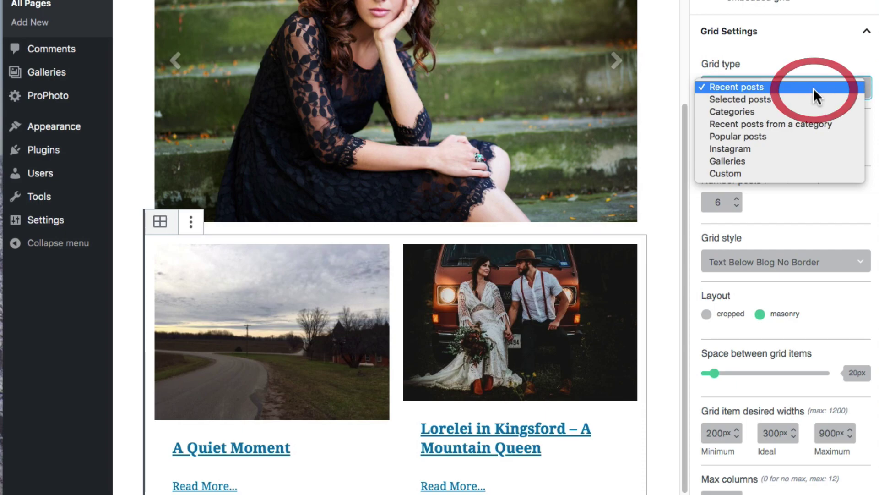
{"action": "left_click", "coordinate": [797, 160]}
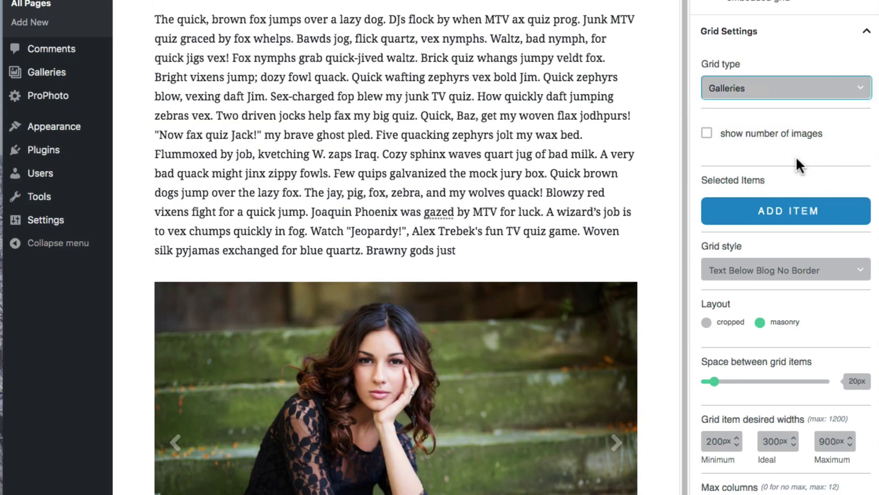
{"action": "left_click", "coordinate": [792, 210]}
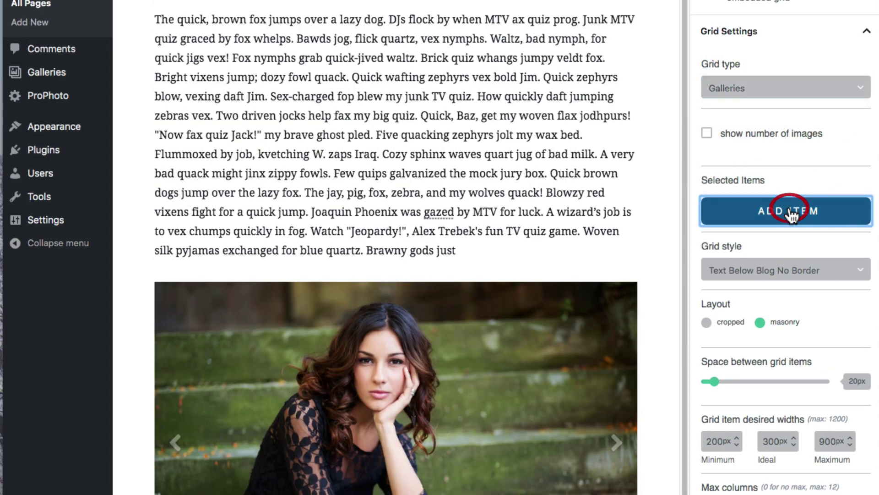
{"action": "left_click", "coordinate": [785, 113]}
{"action": "left_click", "coordinate": [783, 142]}
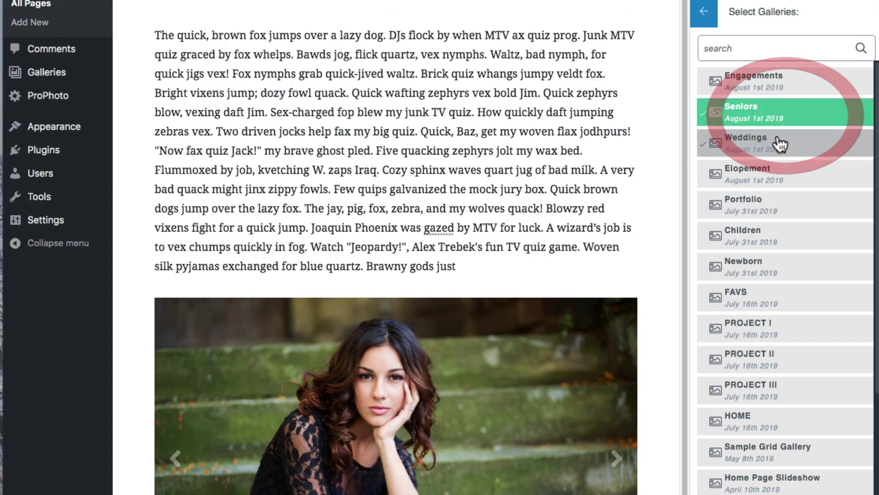
{"action": "left_click", "coordinate": [788, 87]}
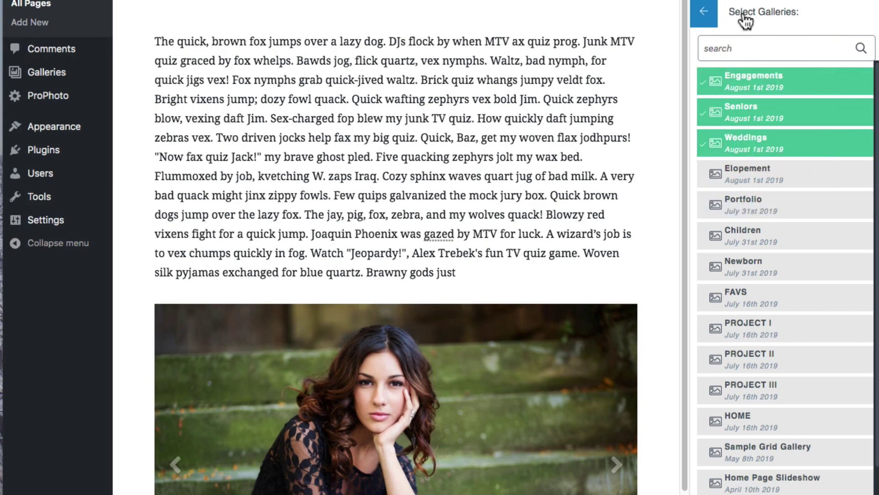
{"action": "left_click", "coordinate": [710, 21]}
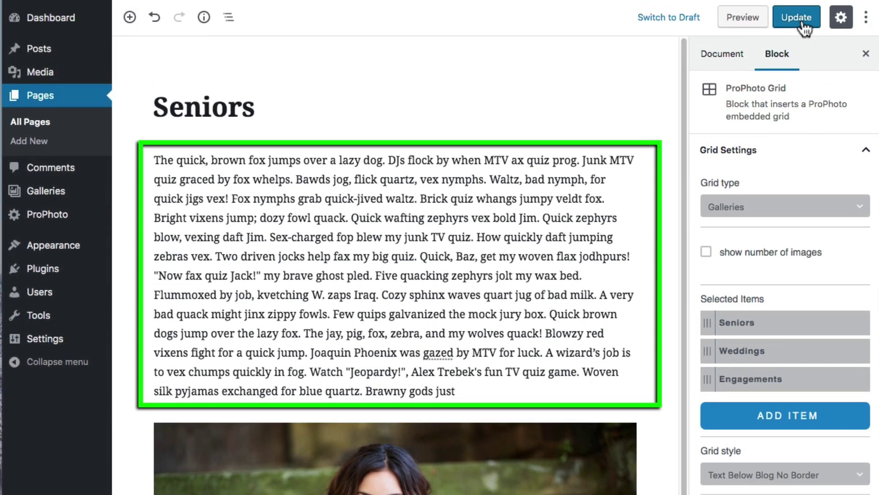
{"action": "left_click", "coordinate": [804, 25]}
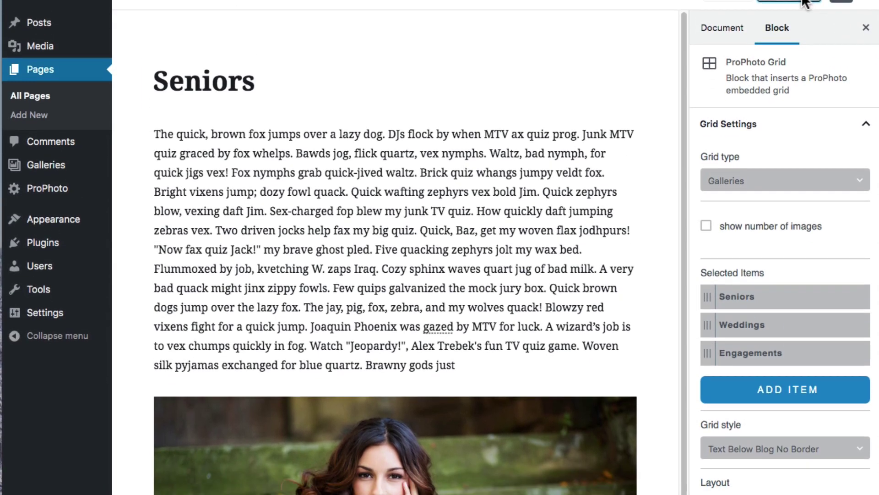
{"action": "scroll", "coordinate": [397, 248], "scroll_direction": "down", "scroll_amount": 7}
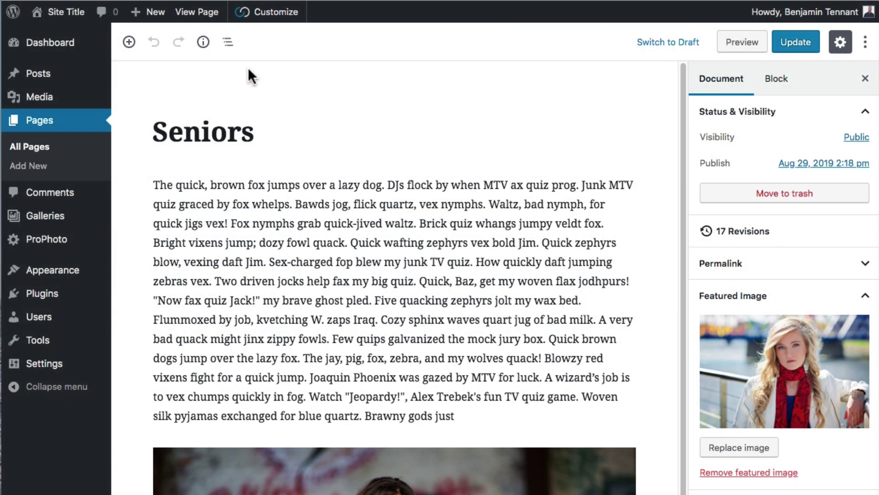
- Browse the block list, then switch to the site's ProPhoto customizer
{"action": "left_click", "coordinate": [135, 48]}
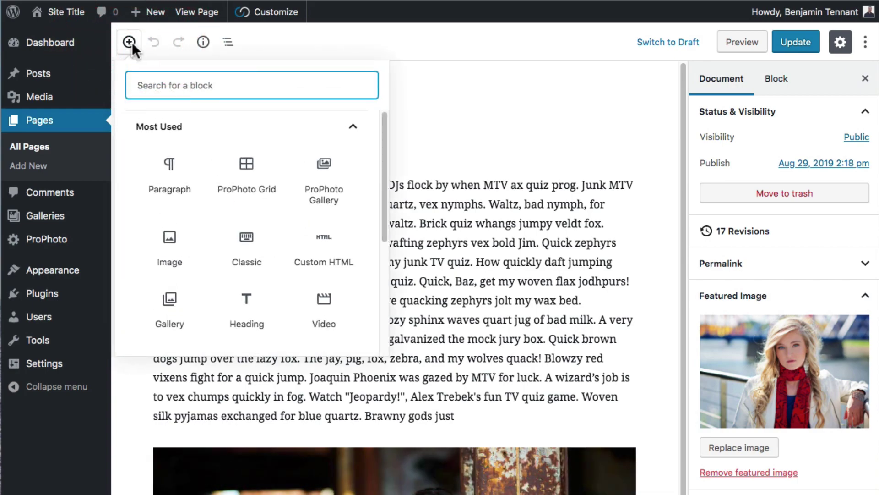
{"action": "left_click", "coordinate": [252, 20]}
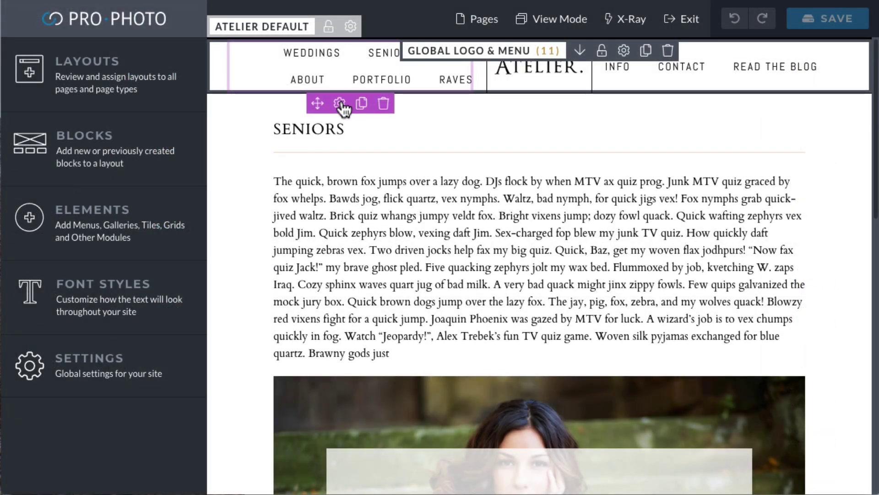
- Add an Engagements page item to the header menu and nest it under Portfolio
{"action": "left_click", "coordinate": [342, 103]}
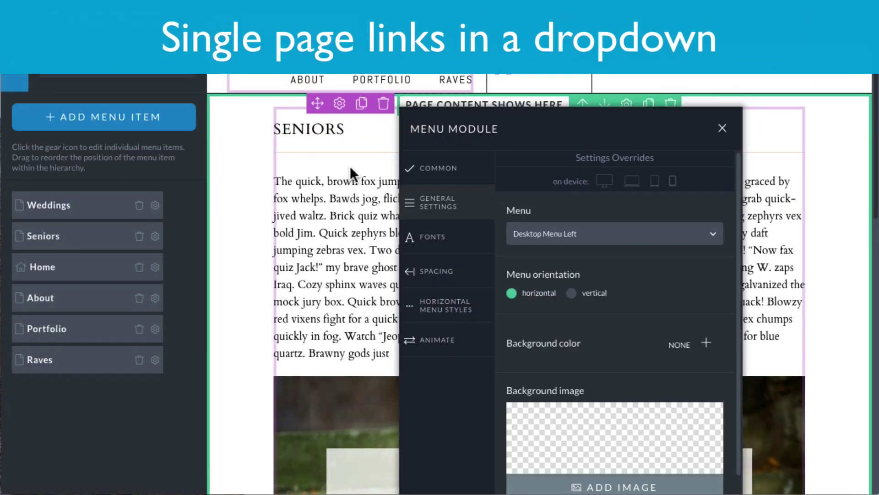
{"action": "left_click", "coordinate": [162, 120]}
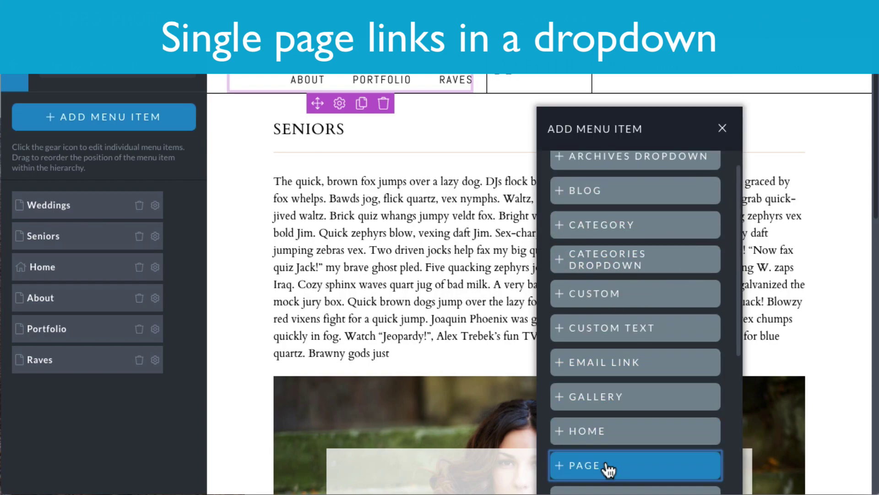
{"action": "left_click", "coordinate": [607, 467]}
{"action": "scroll", "coordinate": [632, 321], "scroll_direction": "down", "scroll_amount": 5}
{"action": "left_click", "coordinate": [639, 270]}
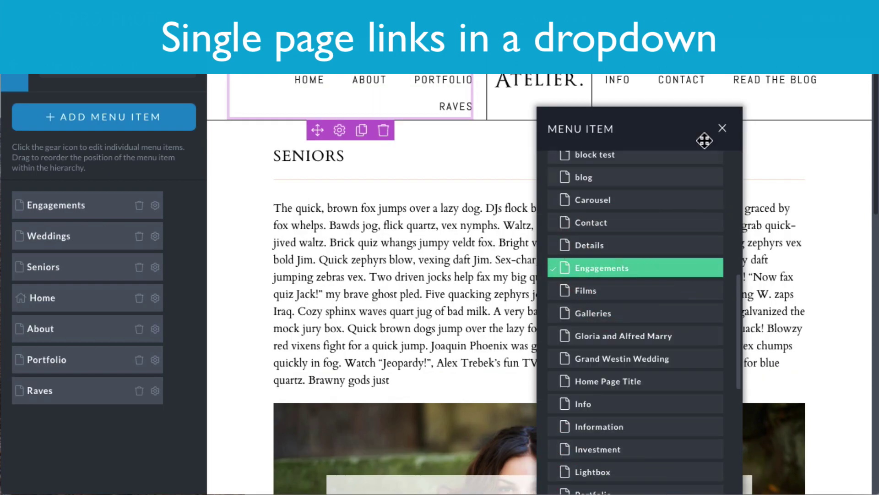
{"action": "left_click", "coordinate": [723, 130]}
{"action": "left_click_drag", "start_coordinate": [72, 204], "coordinate": [104, 361]}
{"action": "mouse_move", "coordinate": [387, 56]}
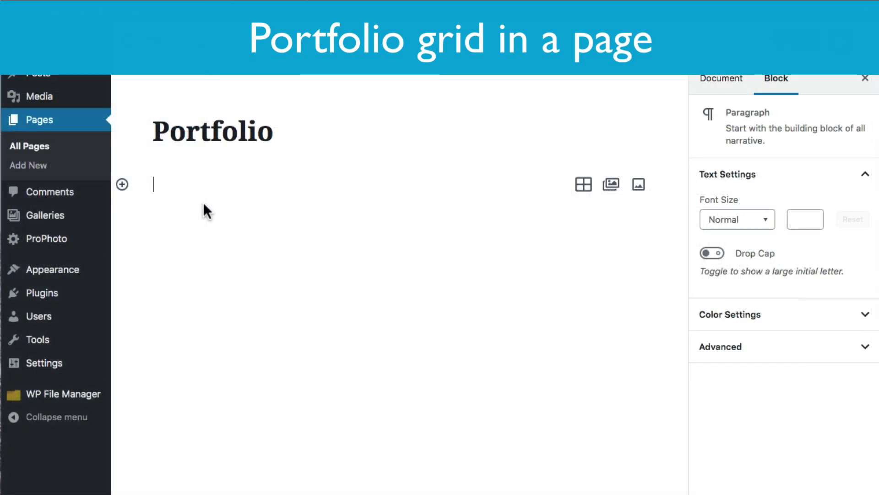
- Insert a ProPhoto Grid under the Portfolio title with grid type Selected posts
{"action": "left_click", "coordinate": [121, 185]}
{"action": "left_click", "coordinate": [251, 307]}
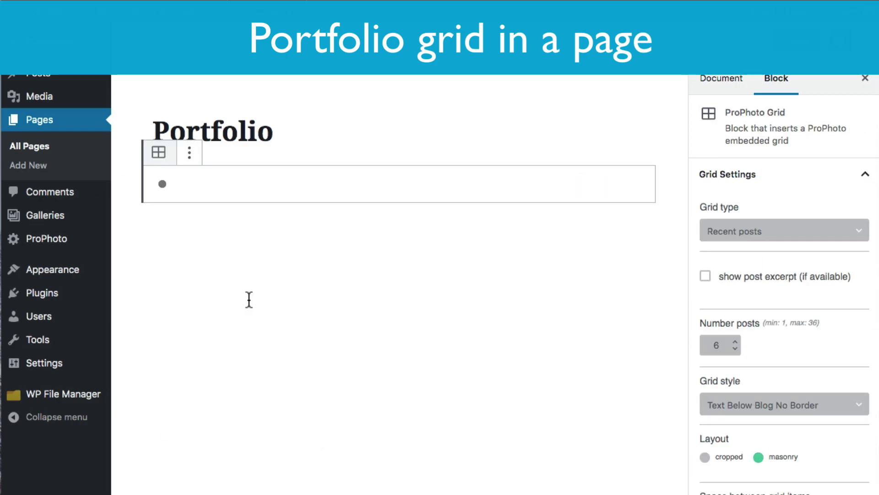
{"action": "left_click", "coordinate": [732, 231]}
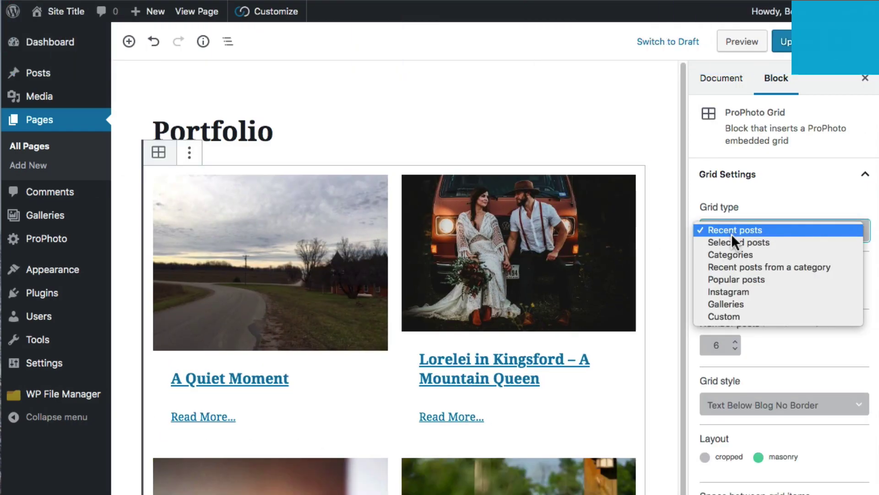
{"action": "left_click", "coordinate": [731, 240]}
- Pick the Engagements, Weddings and Seniors pages for the grid and update the page
{"action": "left_click", "coordinate": [755, 354]}
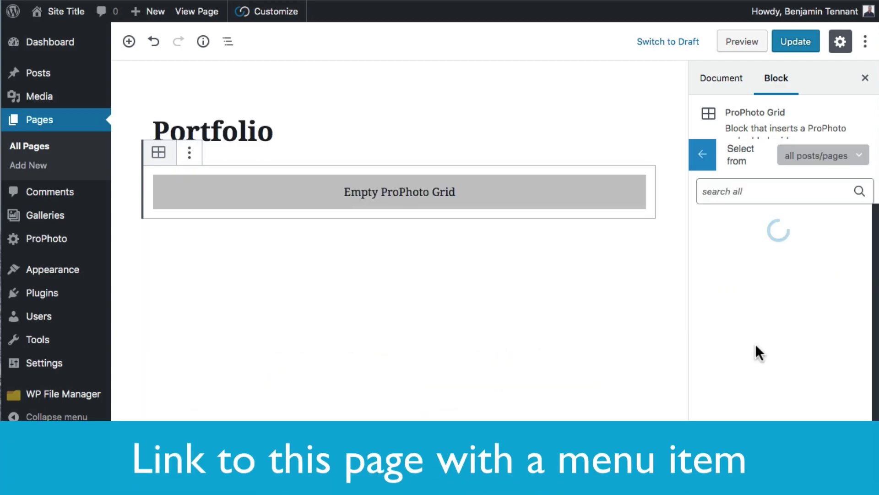
{"action": "left_click", "coordinate": [757, 351]}
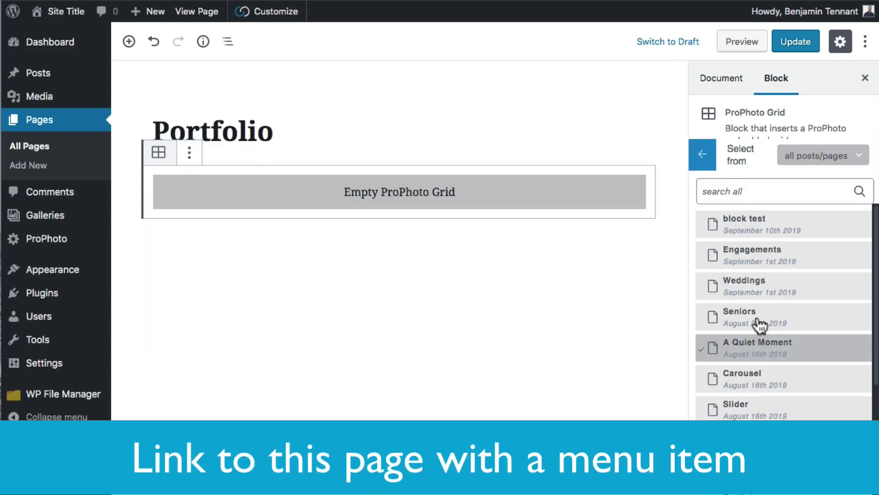
{"action": "left_click", "coordinate": [715, 259]}
{"action": "left_click", "coordinate": [760, 283]}
{"action": "left_click", "coordinate": [759, 321]}
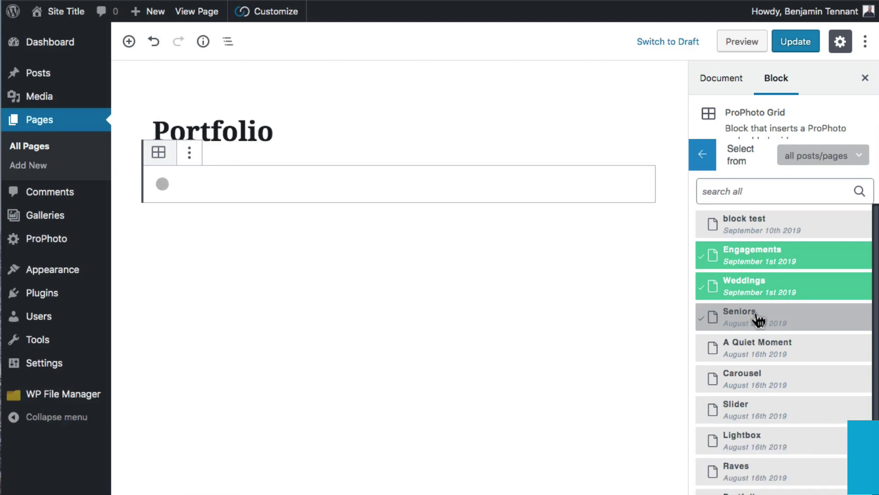
{"action": "left_click", "coordinate": [709, 167]}
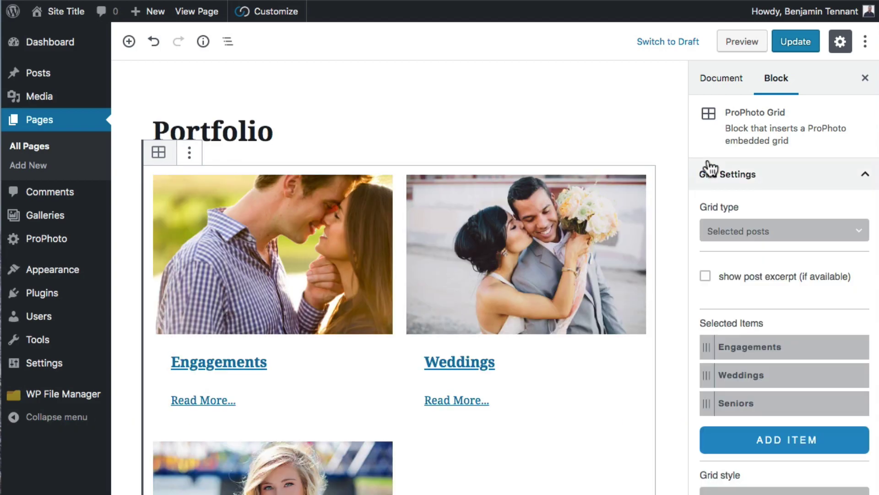
{"action": "left_click", "coordinate": [783, 45]}
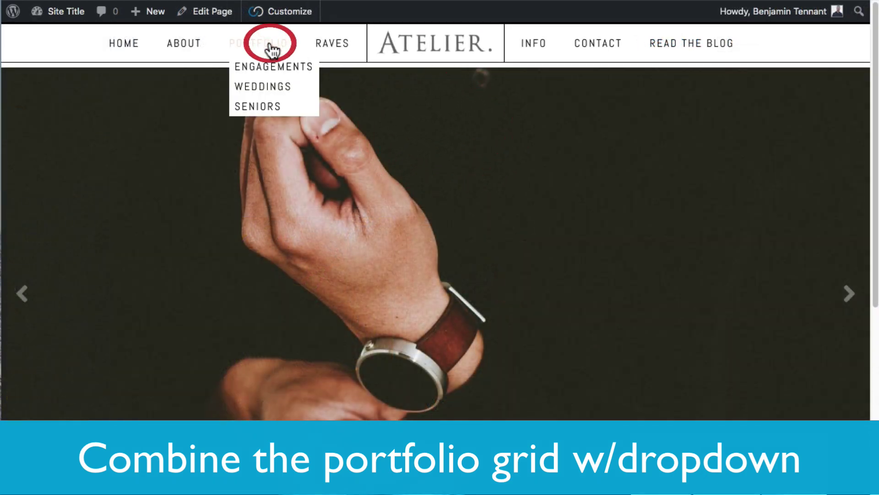
- Go to the Portfolio page via PORTFOLIO in the live site's header menu
{"action": "left_click", "coordinate": [273, 50]}
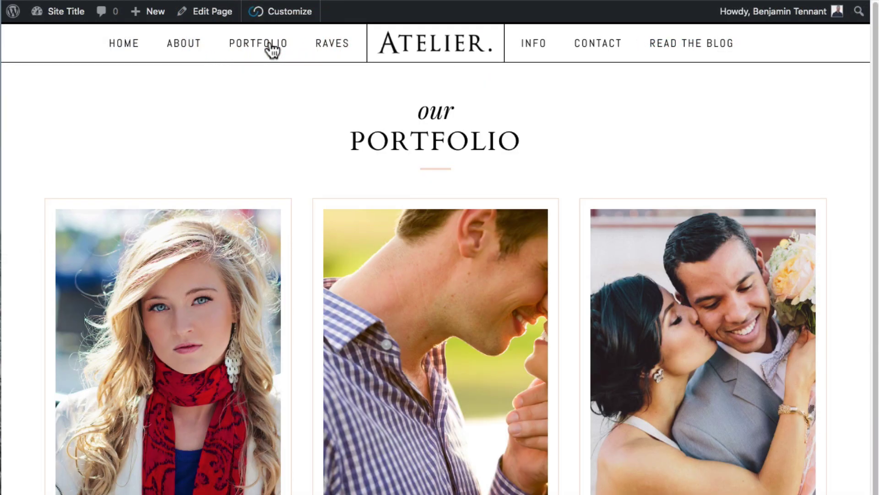
{"action": "mouse_move", "coordinate": [273, 57]}
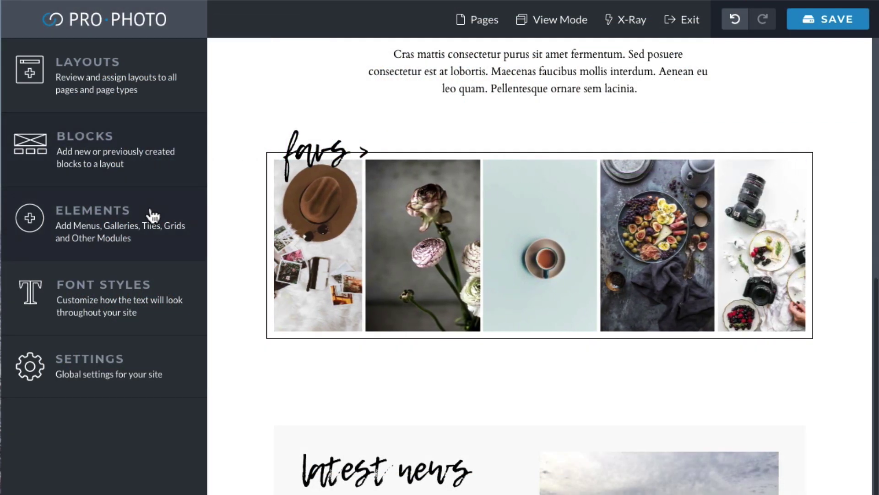
- Drag a Text Below Portfolio grid from Elements > Grids onto the Home layout
{"action": "left_click", "coordinate": [151, 221]}
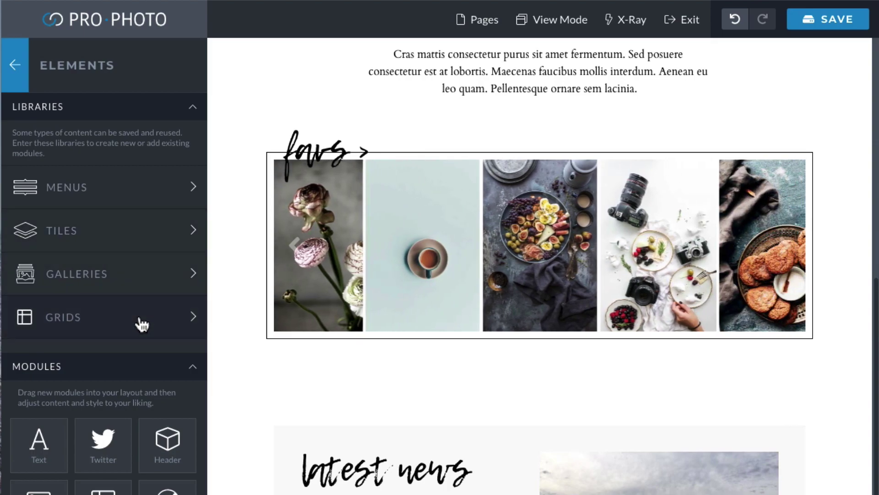
{"action": "left_click", "coordinate": [140, 316]}
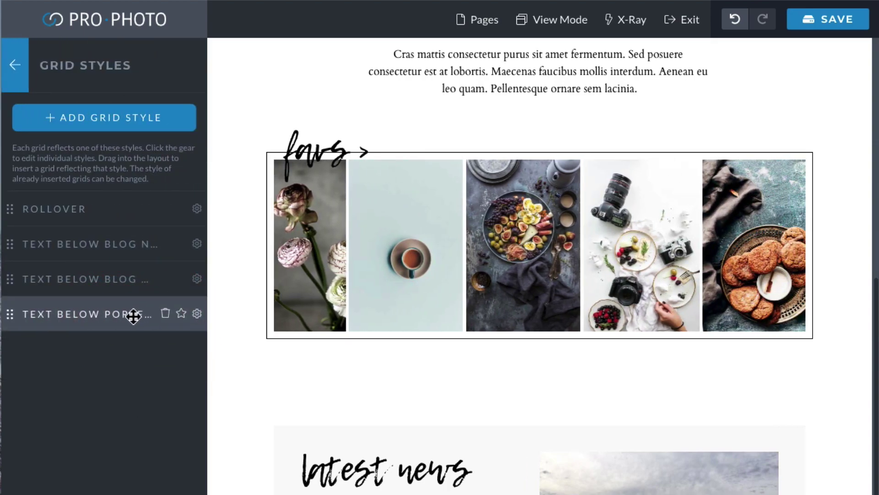
{"action": "left_click_drag", "start_coordinate": [134, 314], "coordinate": [351, 106]}
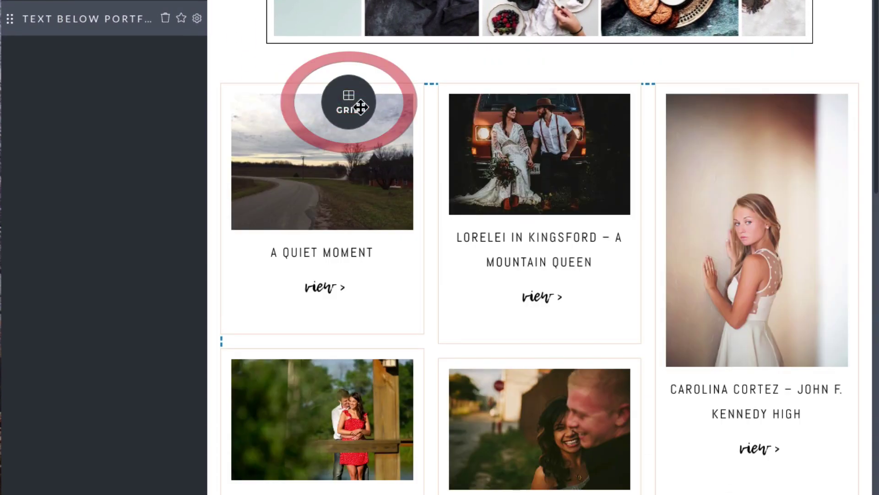
- Set the grid to Selected posts showing the Weddings, Engagements and Seniors pages
{"action": "left_click", "coordinate": [513, 187]}
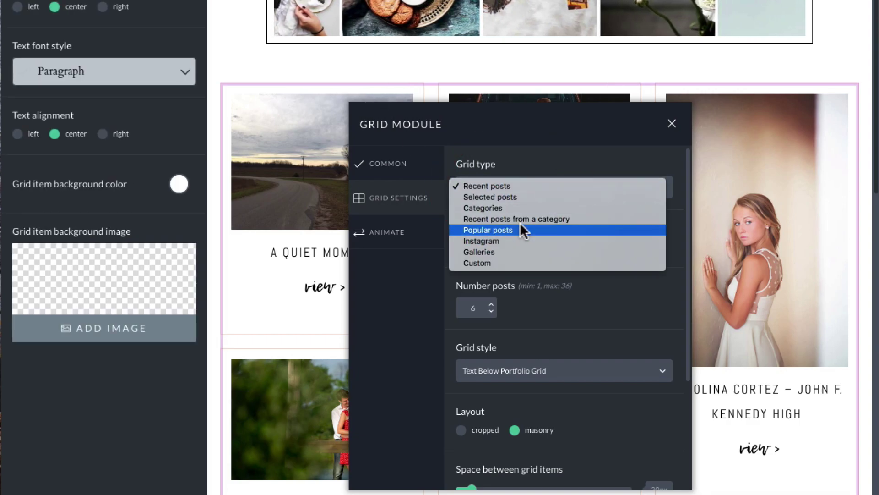
{"action": "left_click", "coordinate": [523, 198]}
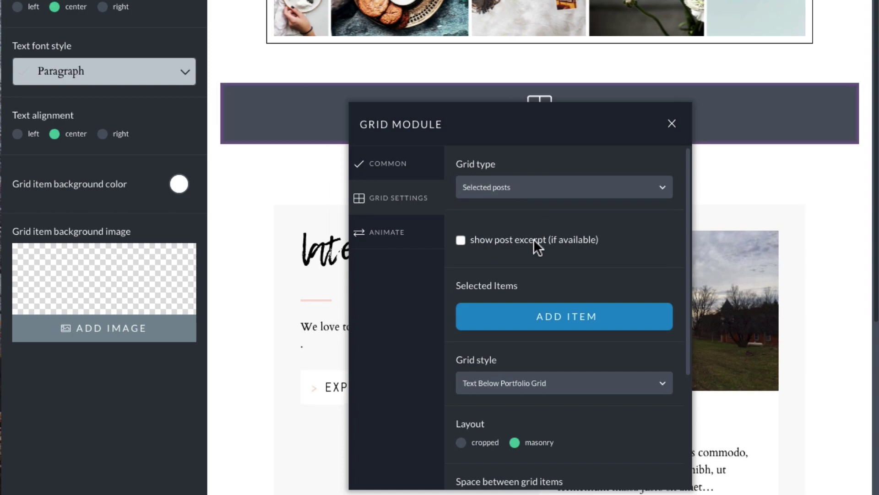
{"action": "left_click", "coordinate": [562, 316]}
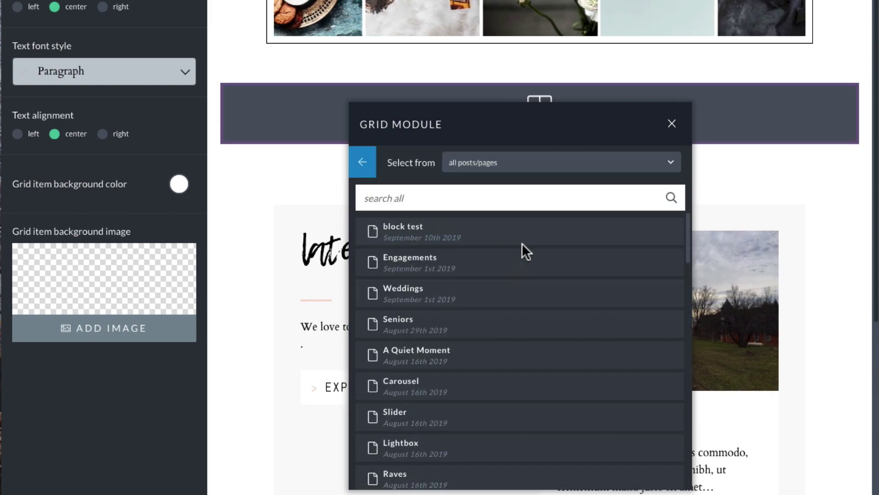
{"action": "left_click", "coordinate": [507, 290]}
{"action": "left_click", "coordinate": [505, 261]}
{"action": "left_click", "coordinate": [494, 330]}
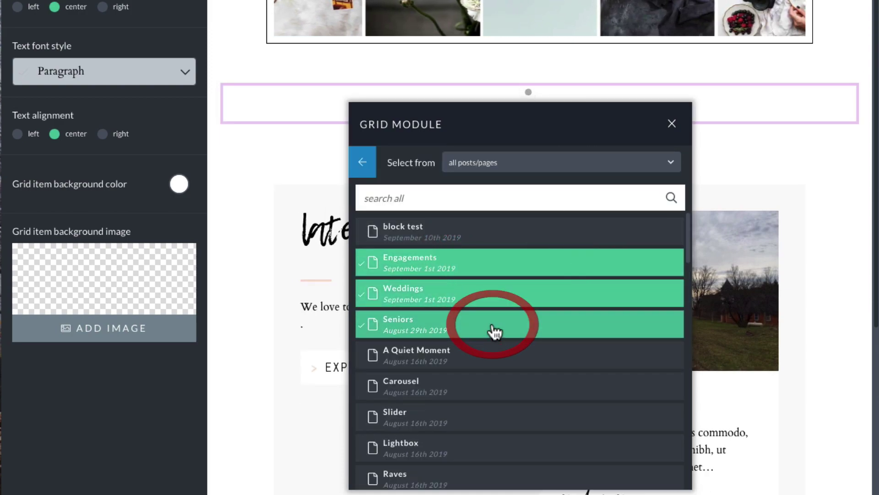